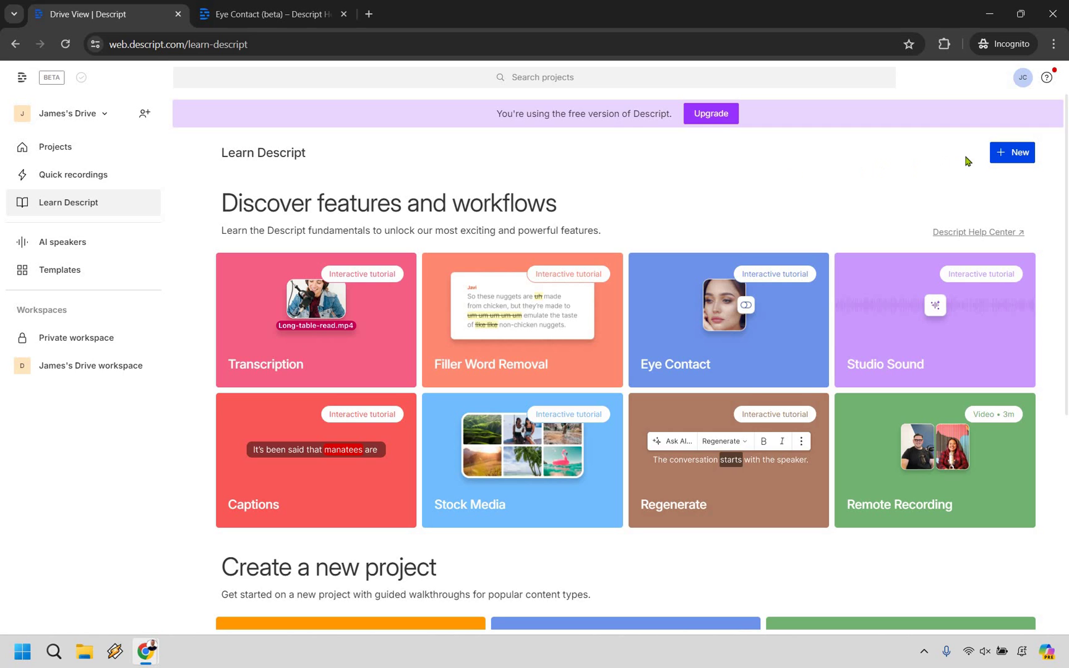
Create a 'Descript Eye Contact' video project from Descript Eye Contact.MOV and dismiss the transcription notice
click(1021, 154)
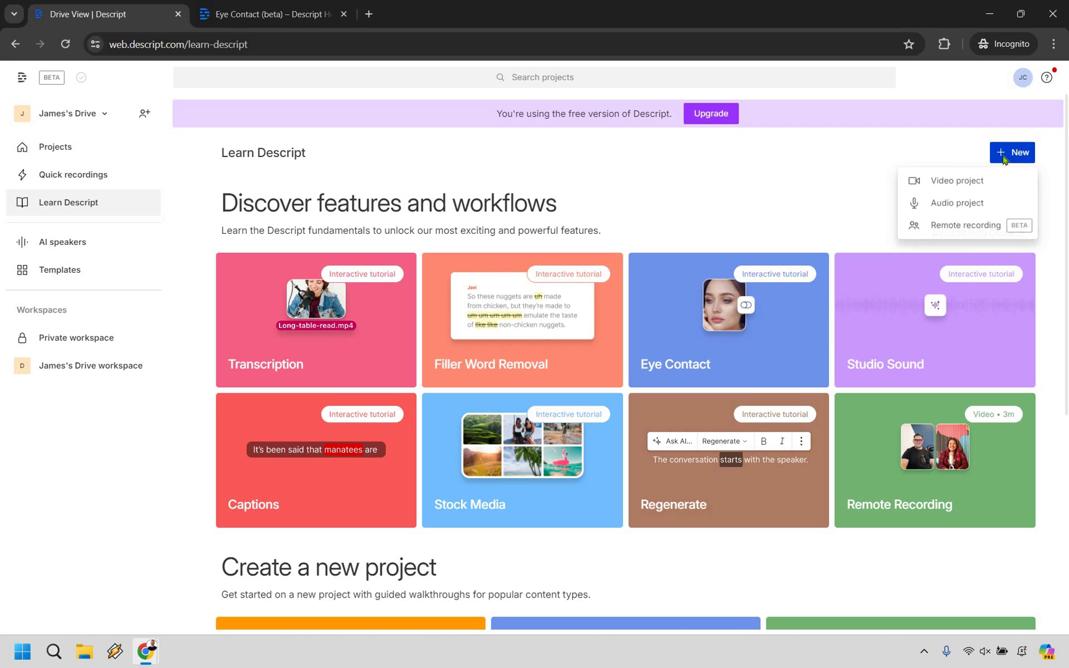
click(971, 187)
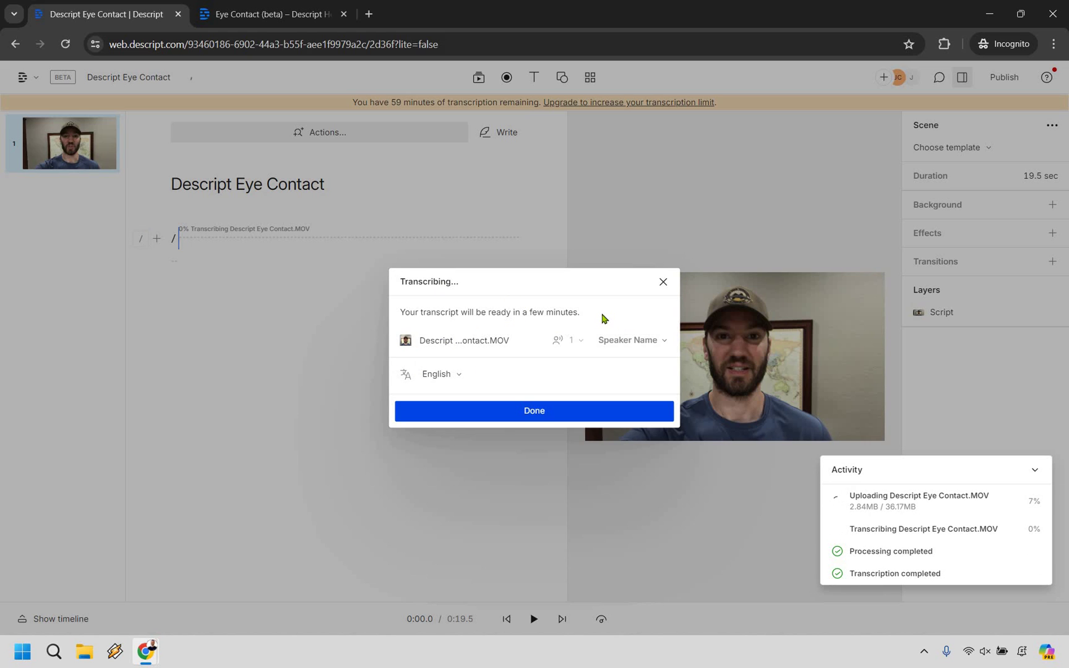
click(539, 412)
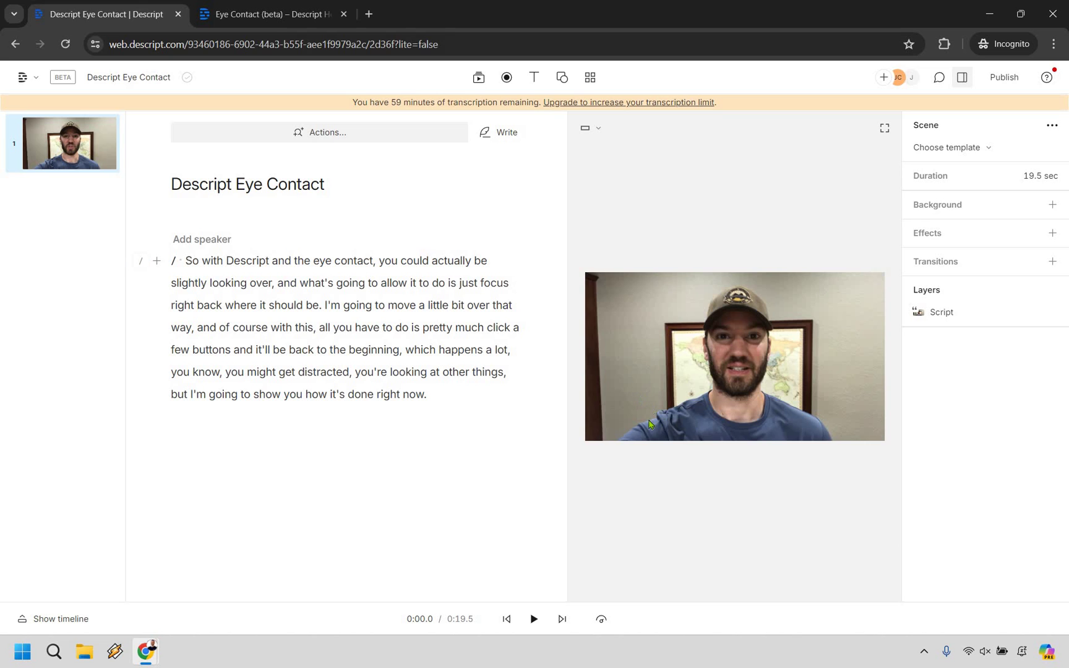
Play the transcribed 19.5-second talking-head clip through once
click(534, 620)
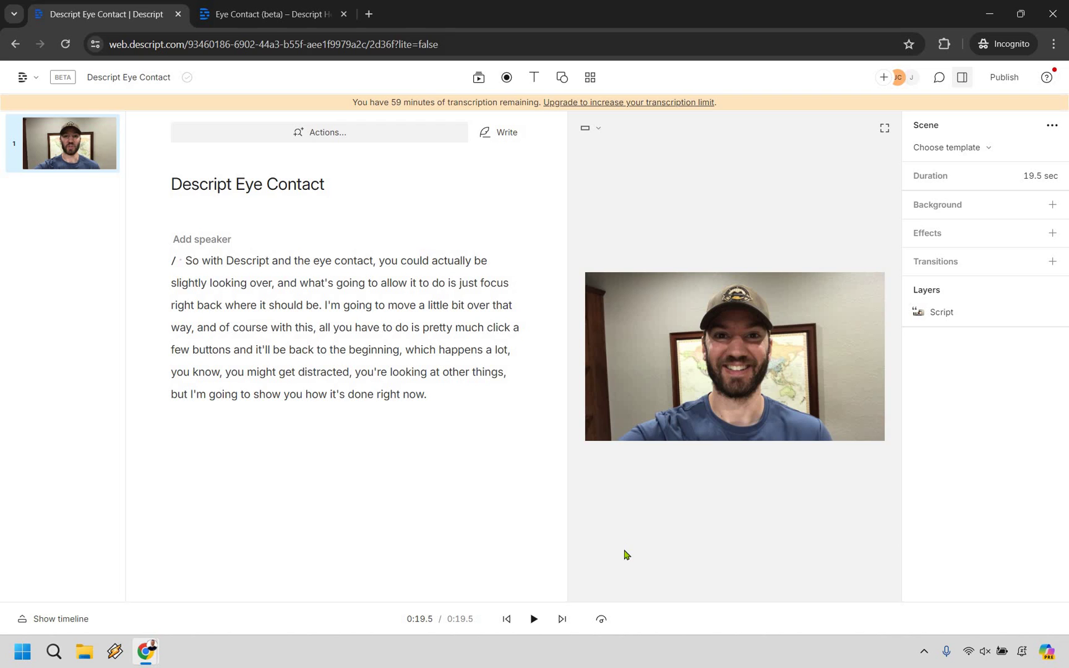
Return to the clip's opening, select the video, and add the Eye Contact (BETA) effect
click(188, 261)
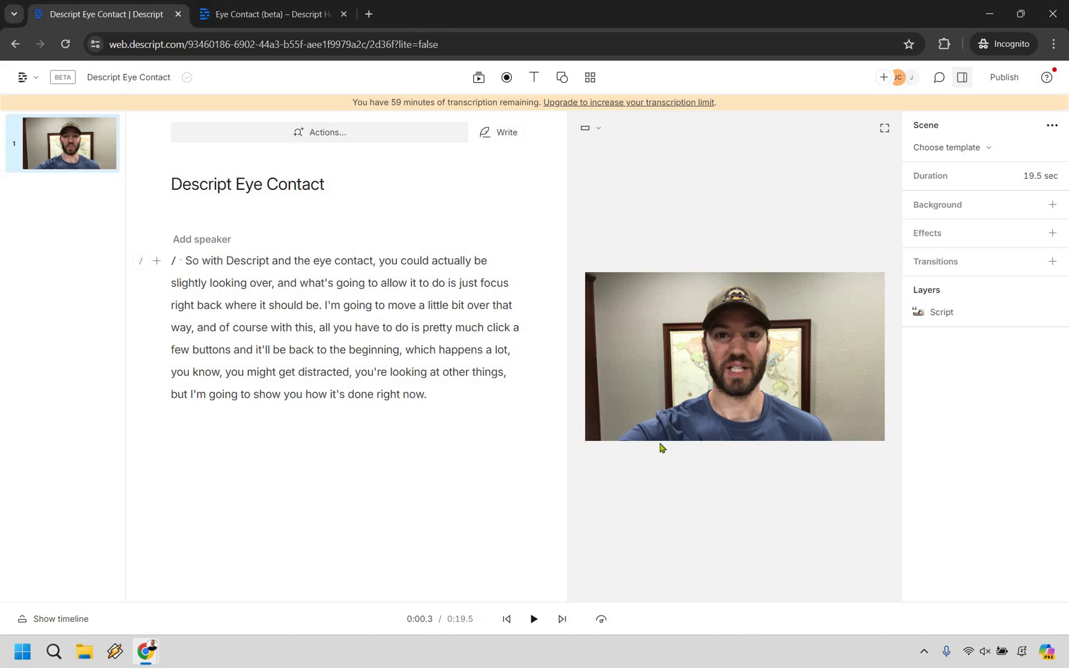
click(660, 366)
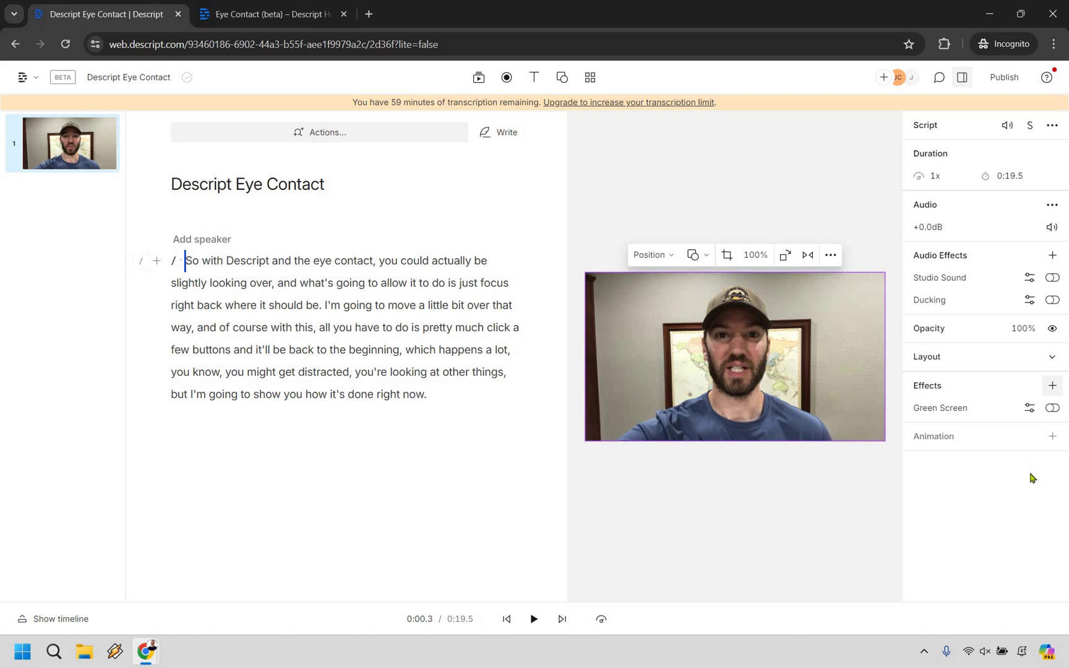
click(1054, 387)
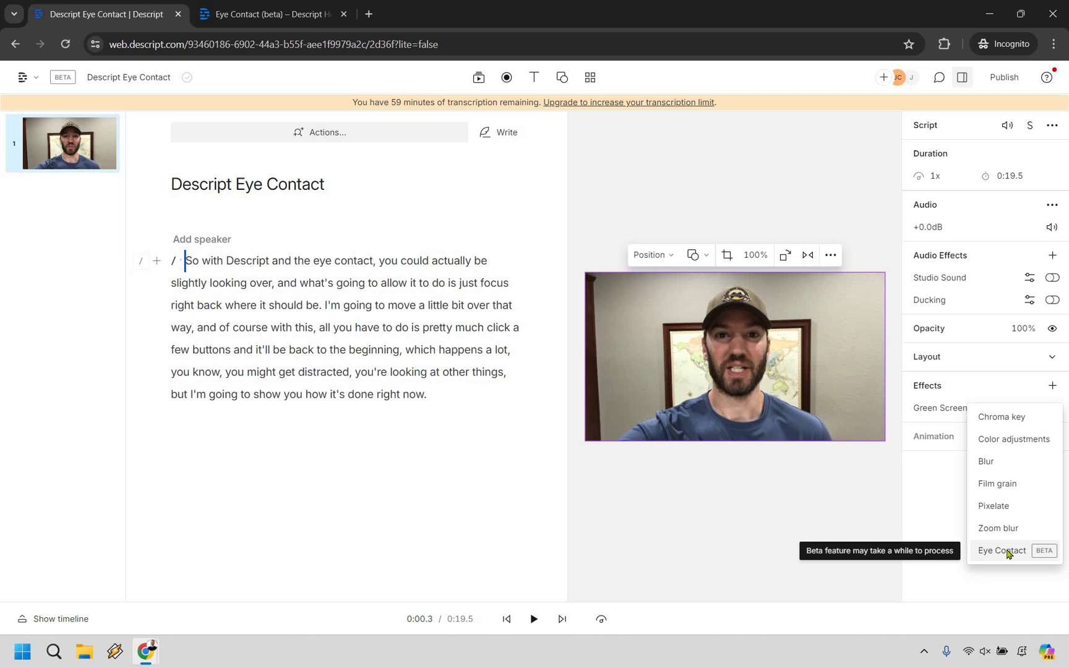
click(990, 551)
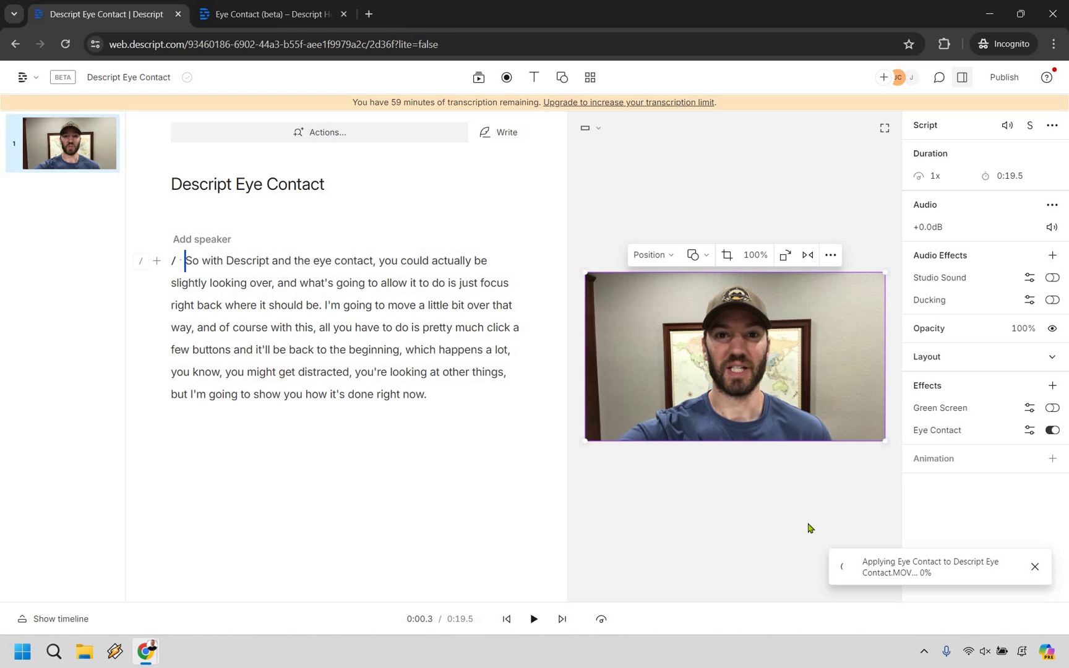
click(534, 619)
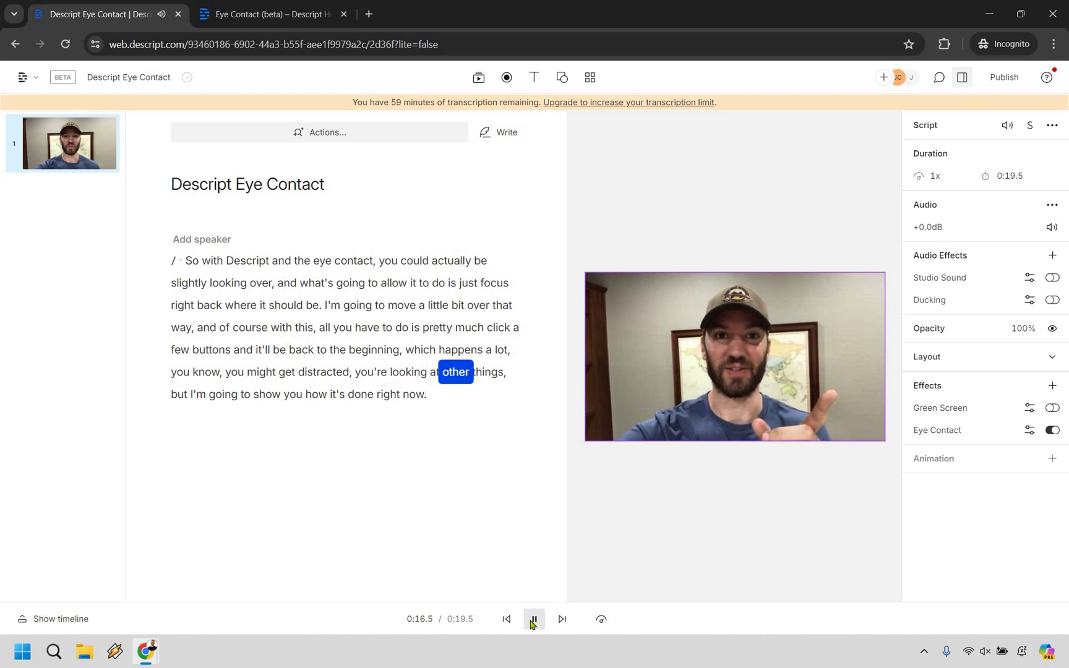
click(197, 261)
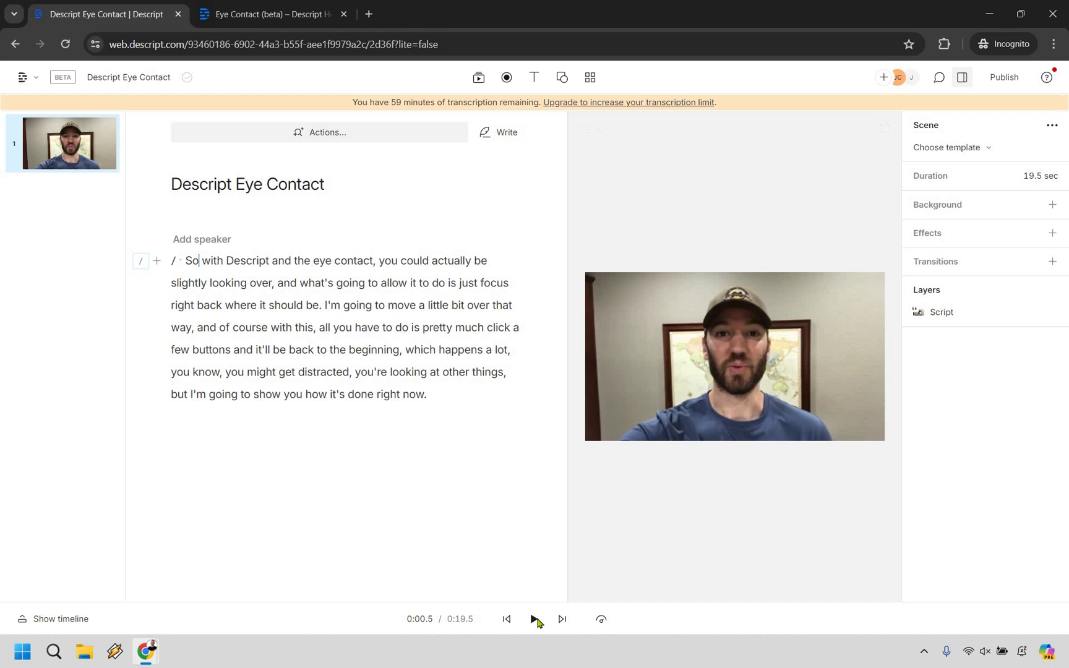
key(space)
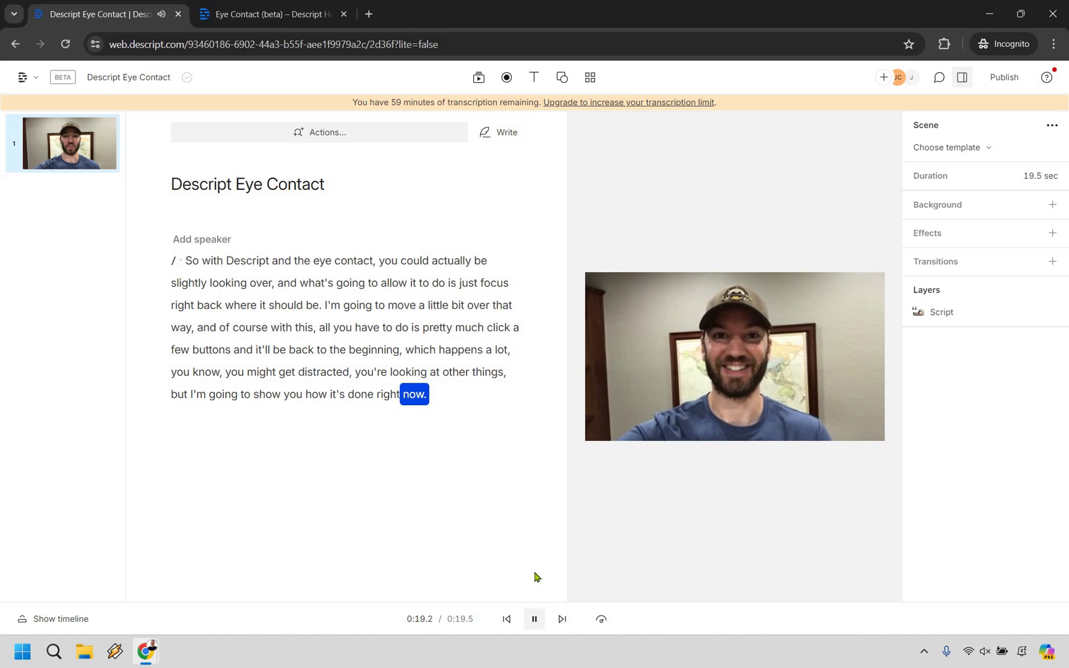
Jump through the script to the opening, 'you could', 'over', and just before 'and what's going'
click(187, 262)
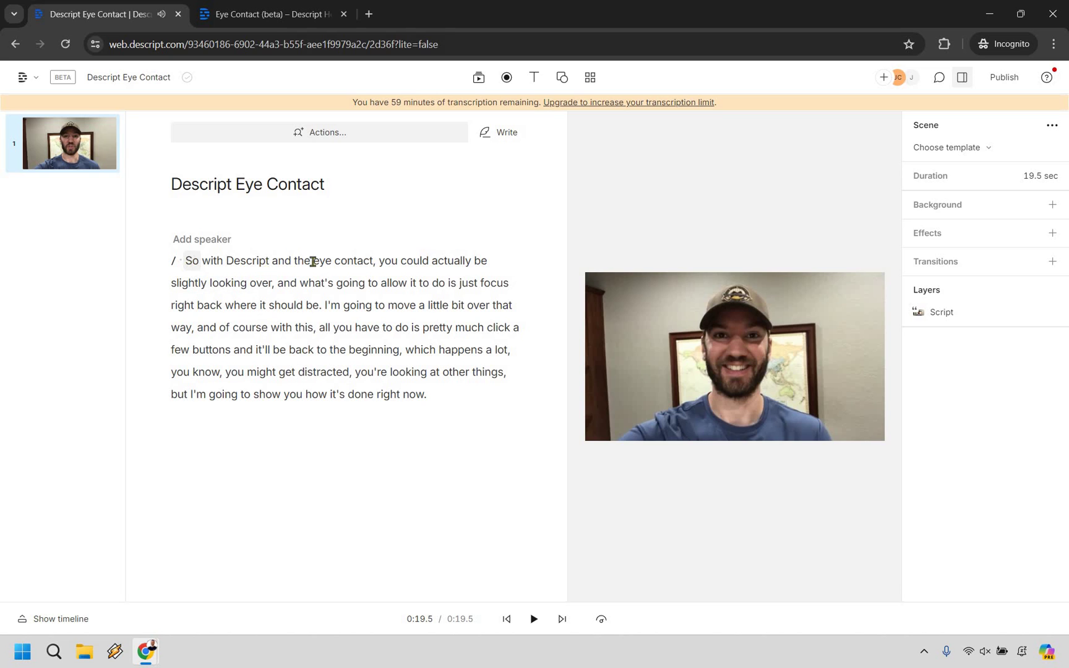
click(380, 262)
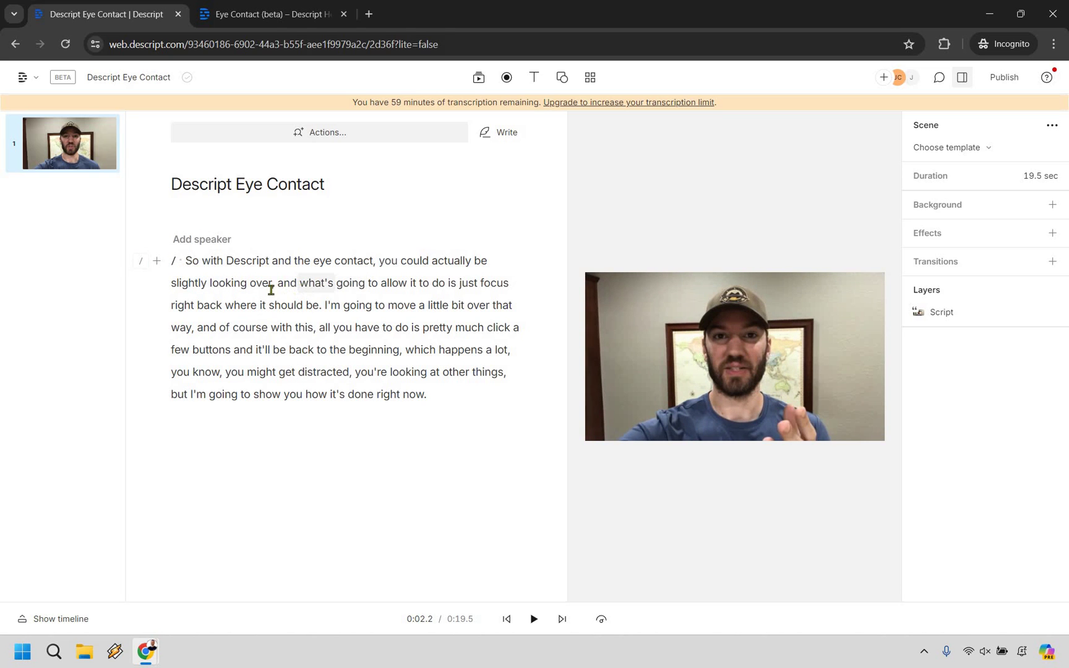
click(250, 286)
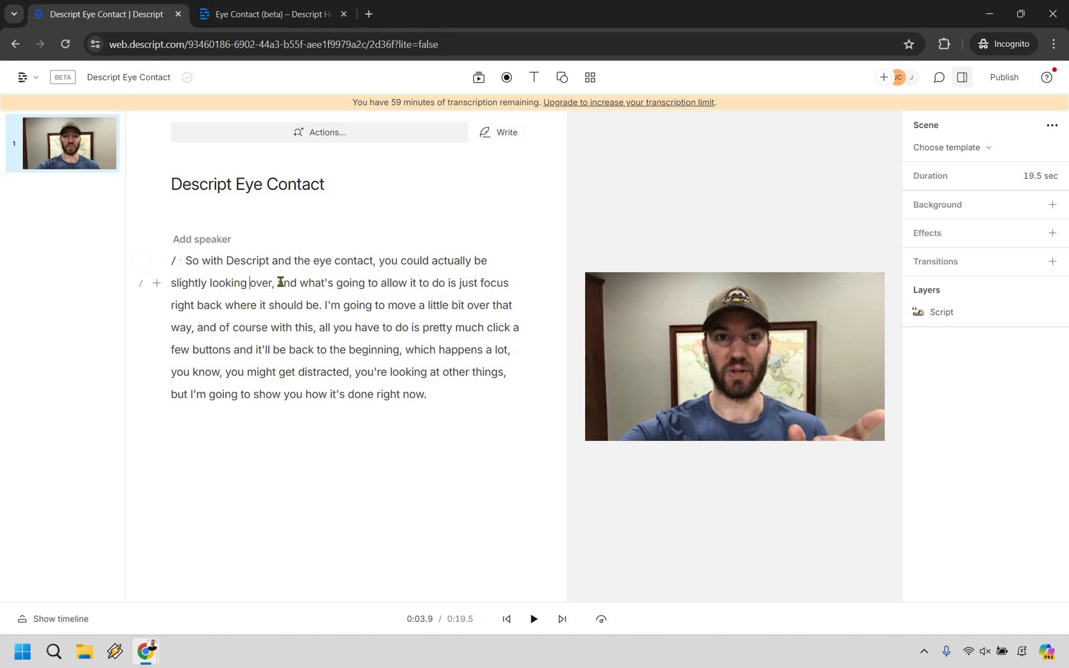
click(280, 283)
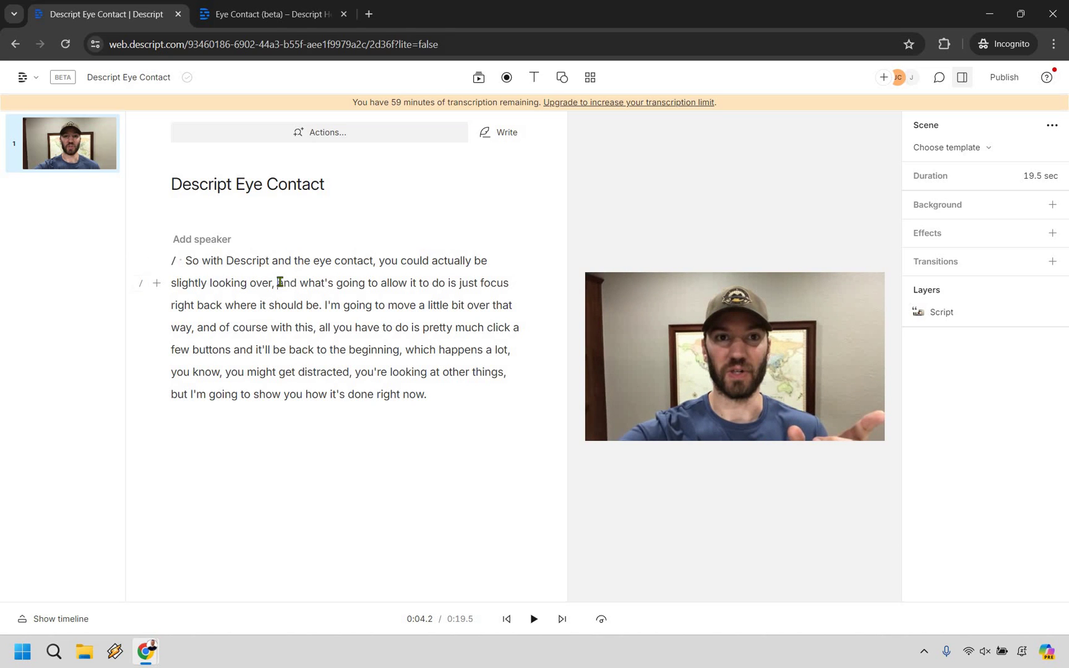
Select the clip and toggle Eye Contact off and on to compare, leaving it off
click(656, 336)
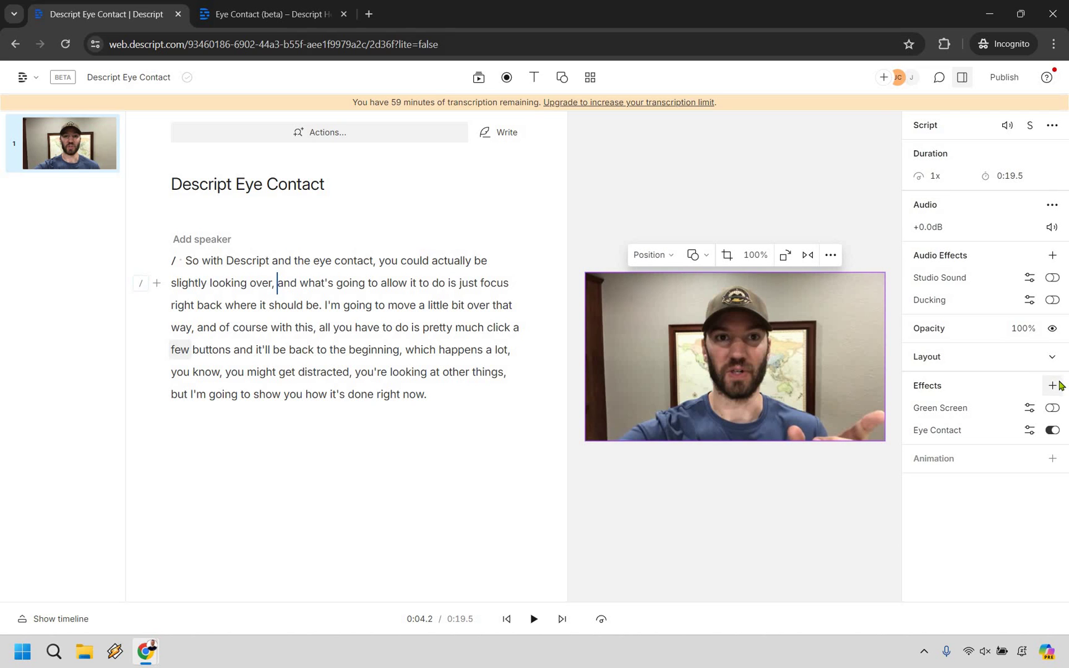
click(1058, 384)
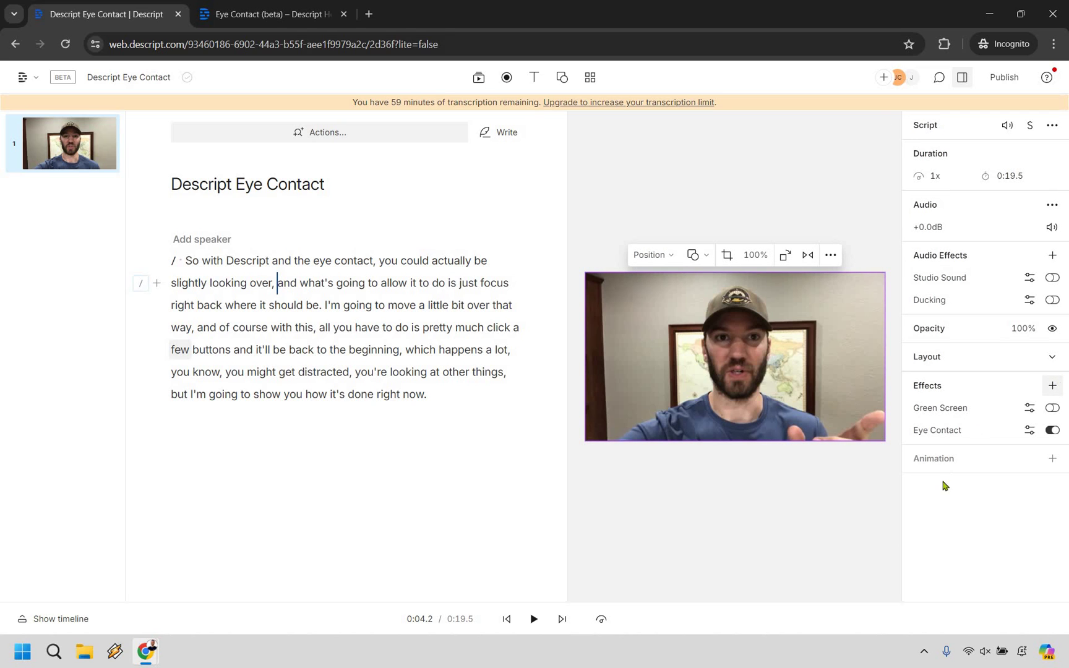
click(977, 402)
click(1054, 431)
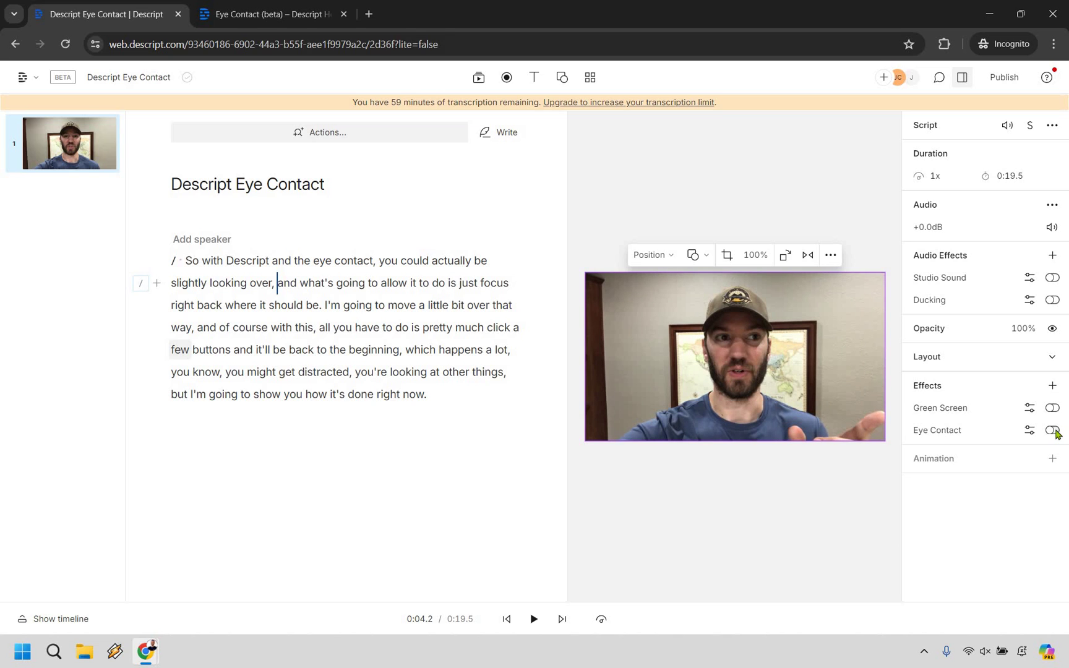
click(1055, 432)
click(1055, 431)
click(1054, 432)
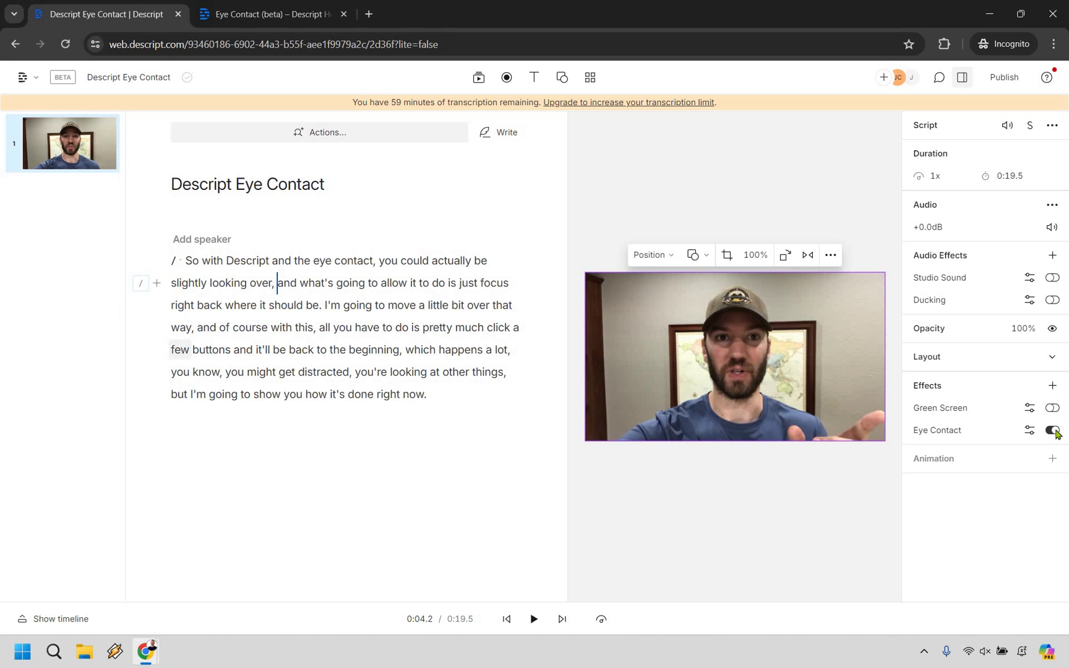
click(1055, 431)
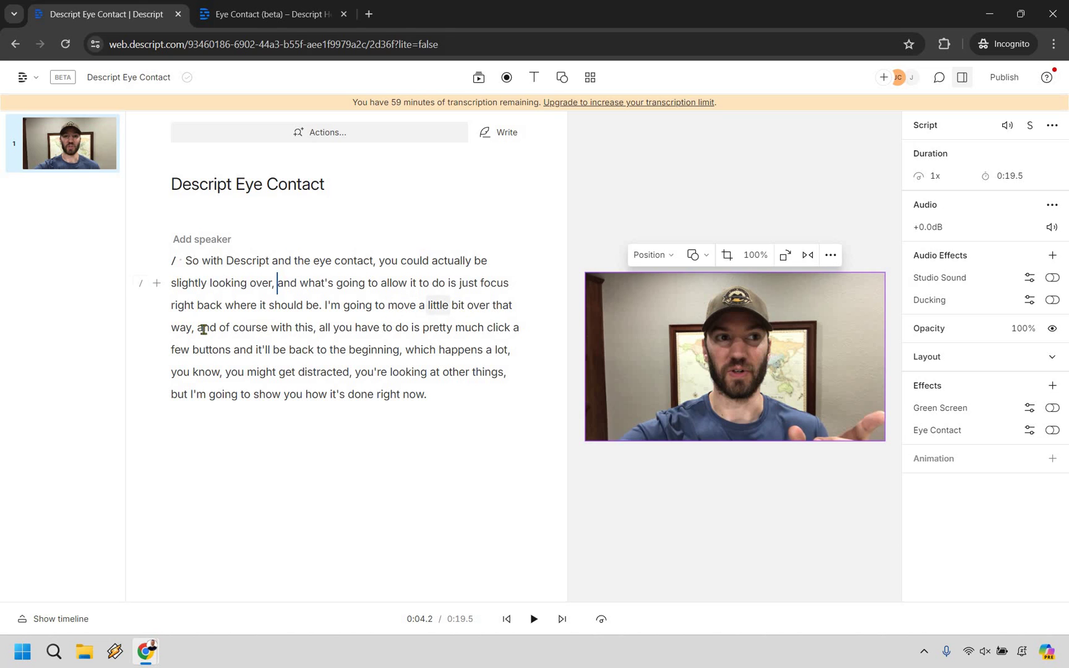
At the point after 'way', reselect the clip and compare Eye Contact on, off, and on
click(192, 330)
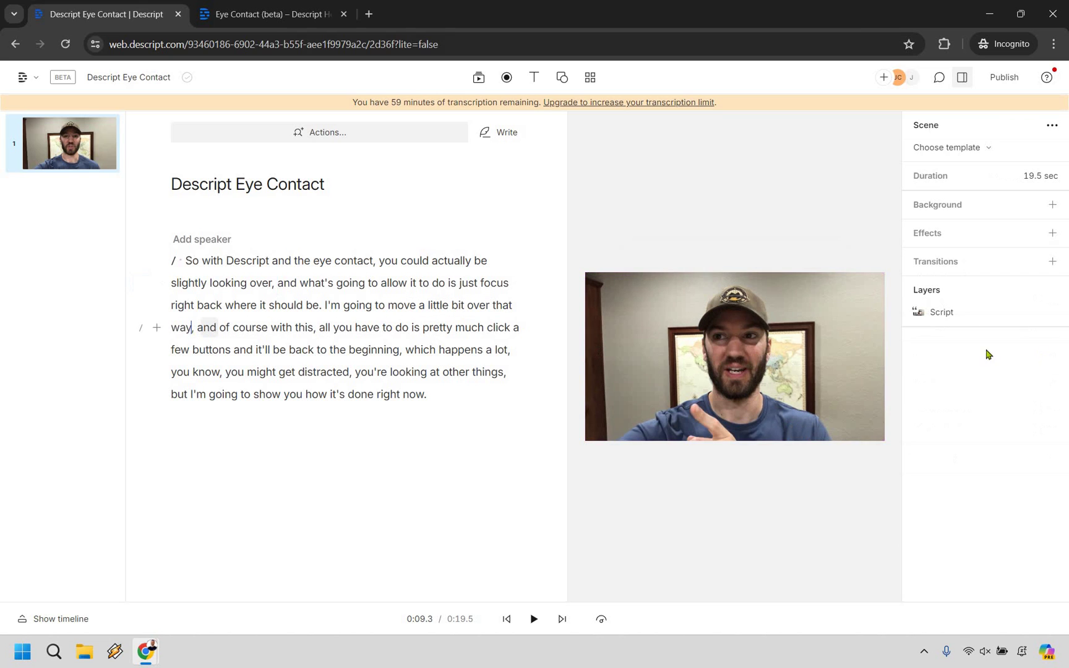
click(843, 344)
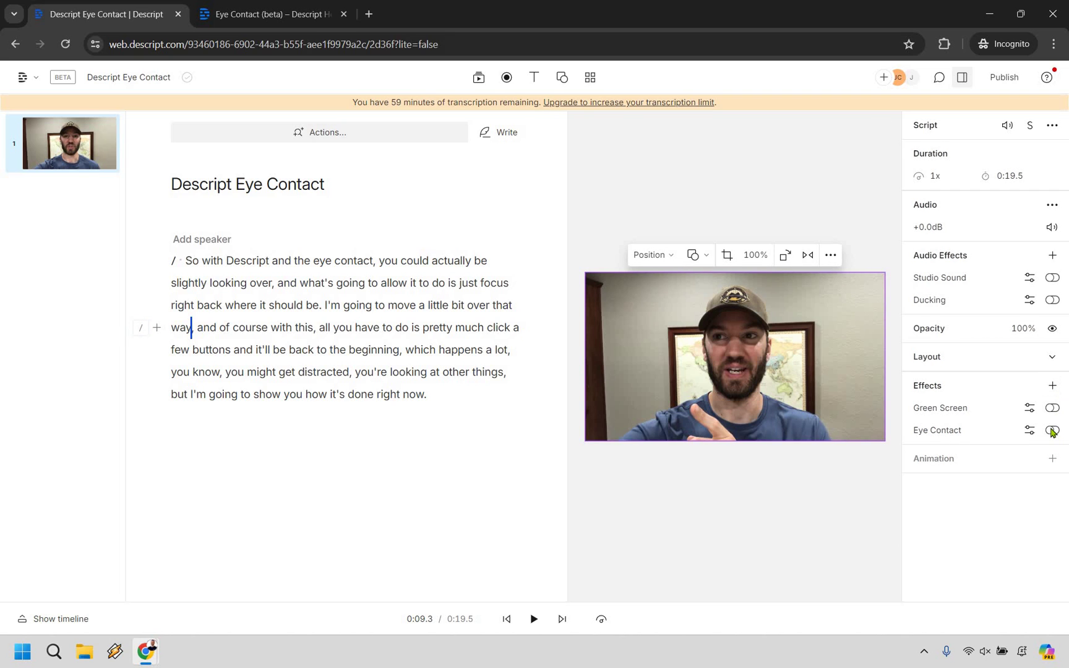
click(1053, 431)
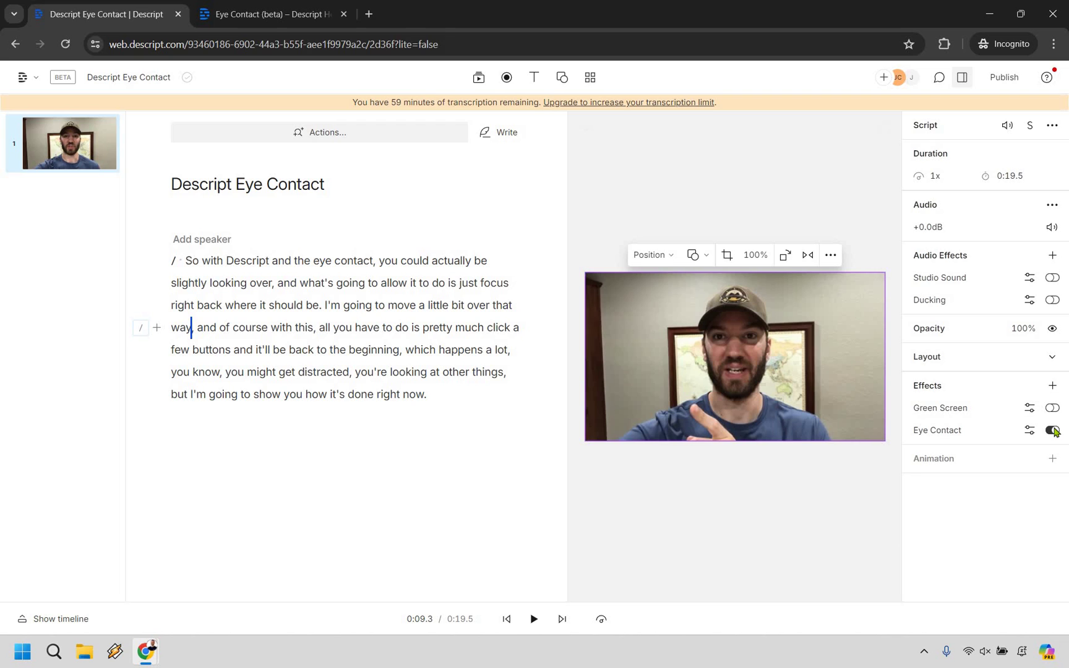
click(1052, 430)
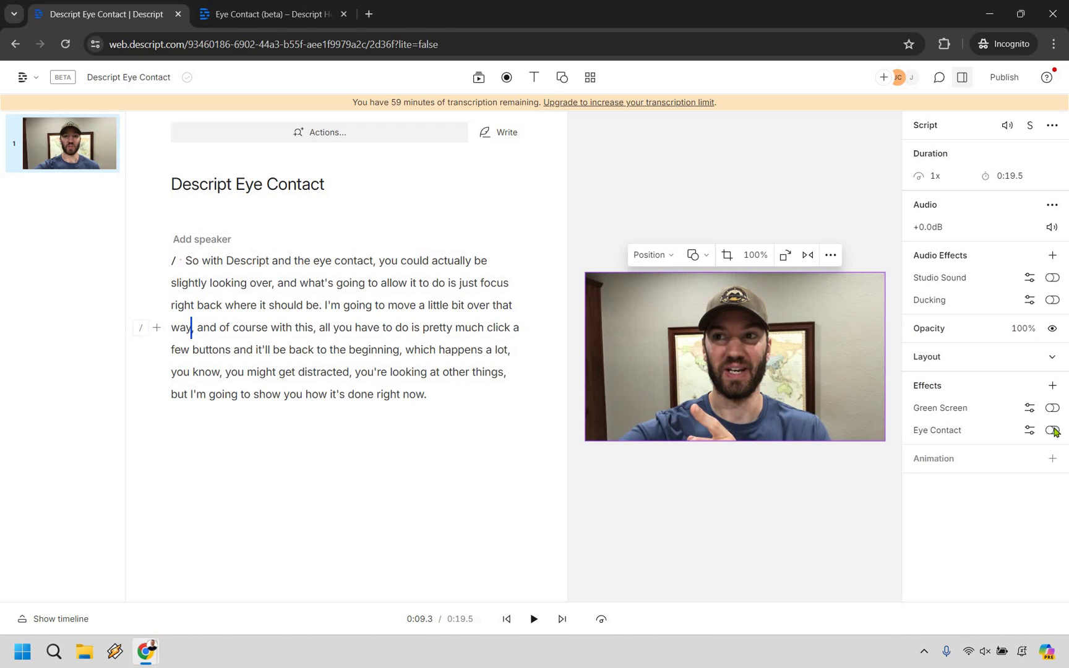
click(1054, 431)
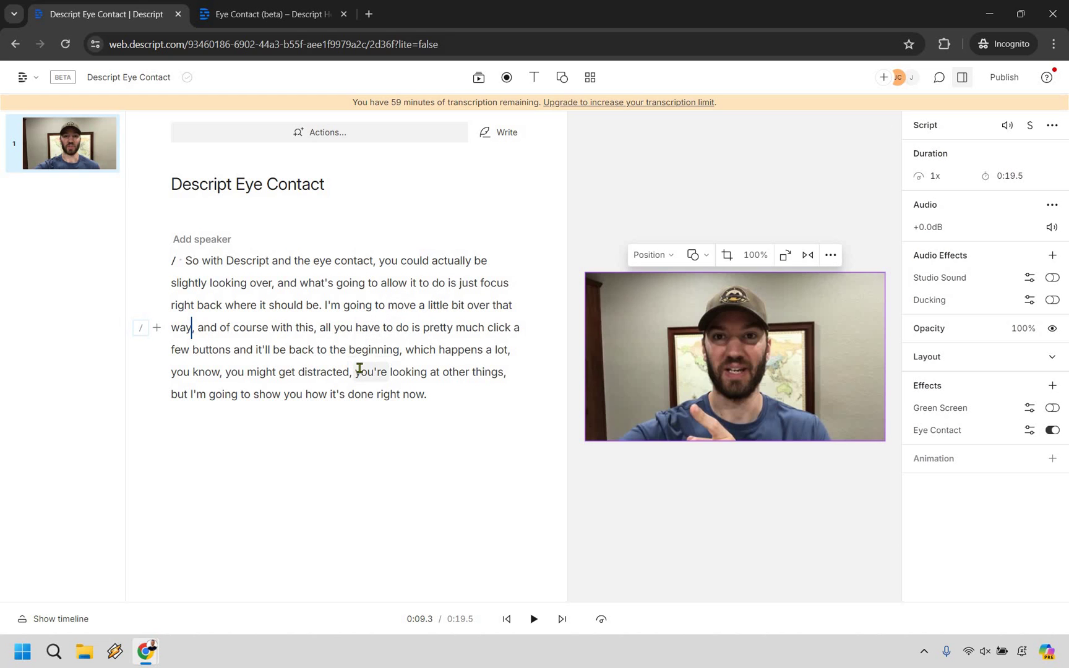
Jump to 'you're' and flip Eye Contact off and on repeatedly, leaving it on
click(358, 372)
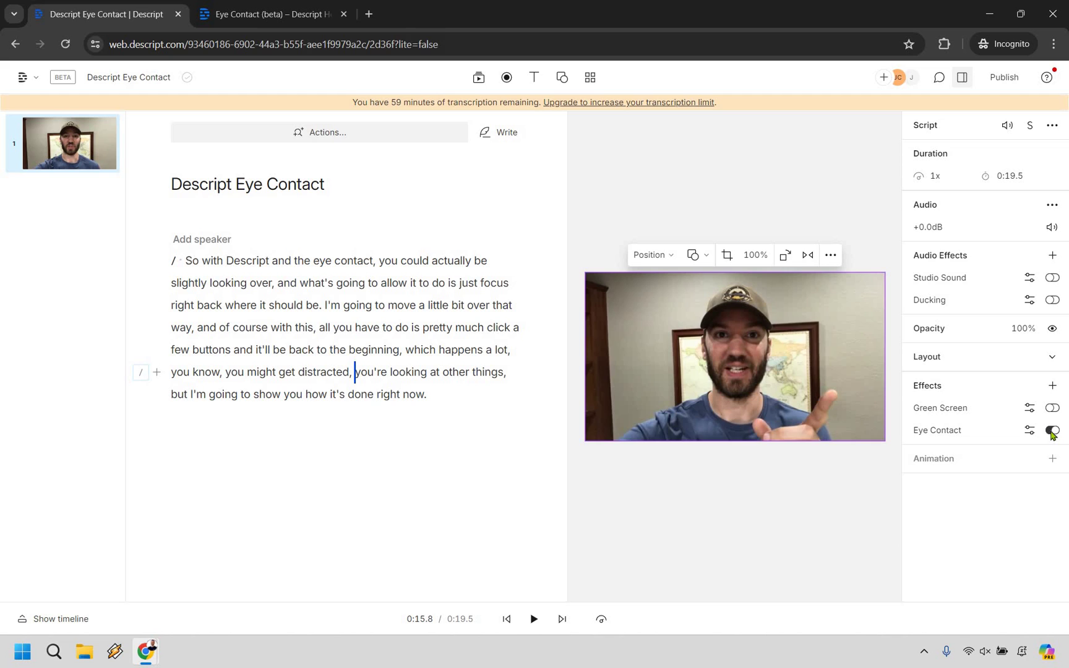
click(1051, 432)
click(1052, 431)
click(1052, 431)
click(1052, 432)
Switch to the Eye Contact (beta) help article and read its Tips and Best Practices section
click(273, 13)
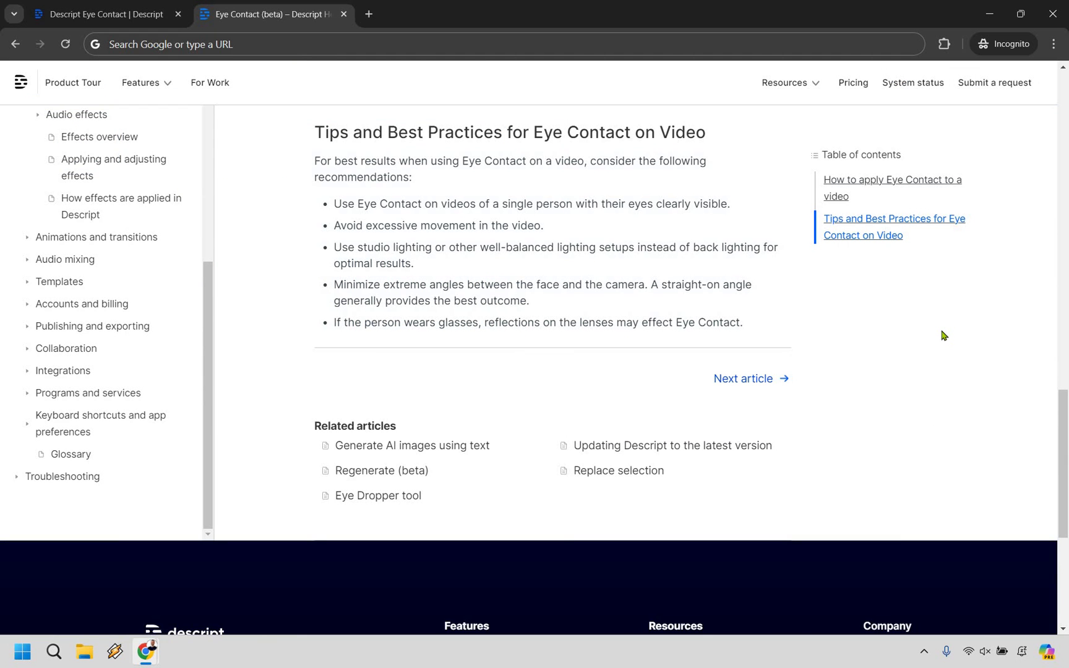